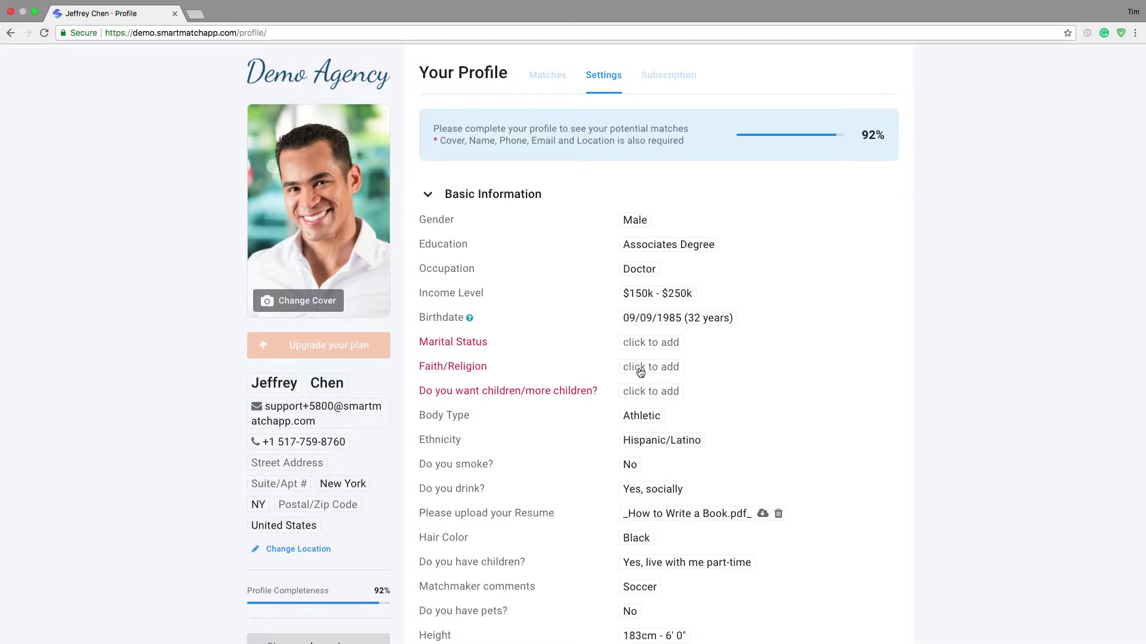
Begin editing the empty Marital Status field on the 92%-complete profile.
left_click(646, 345)
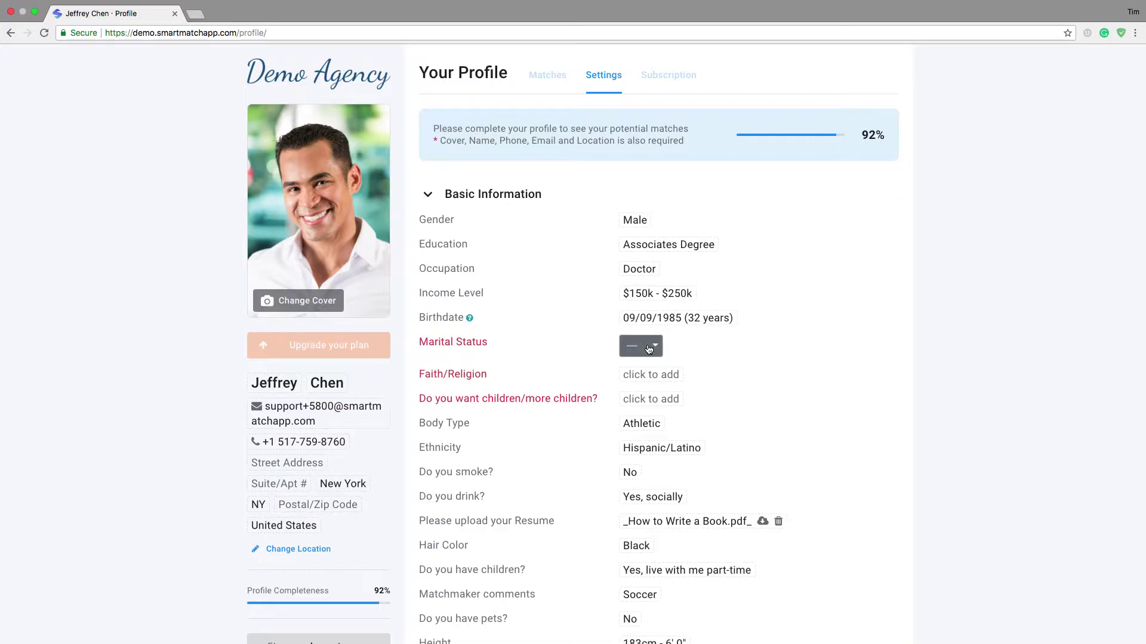
Choose Divorced for Marital Status, Catholic for Faith/Religion, and Yes for wanting children.
left_click(649, 348)
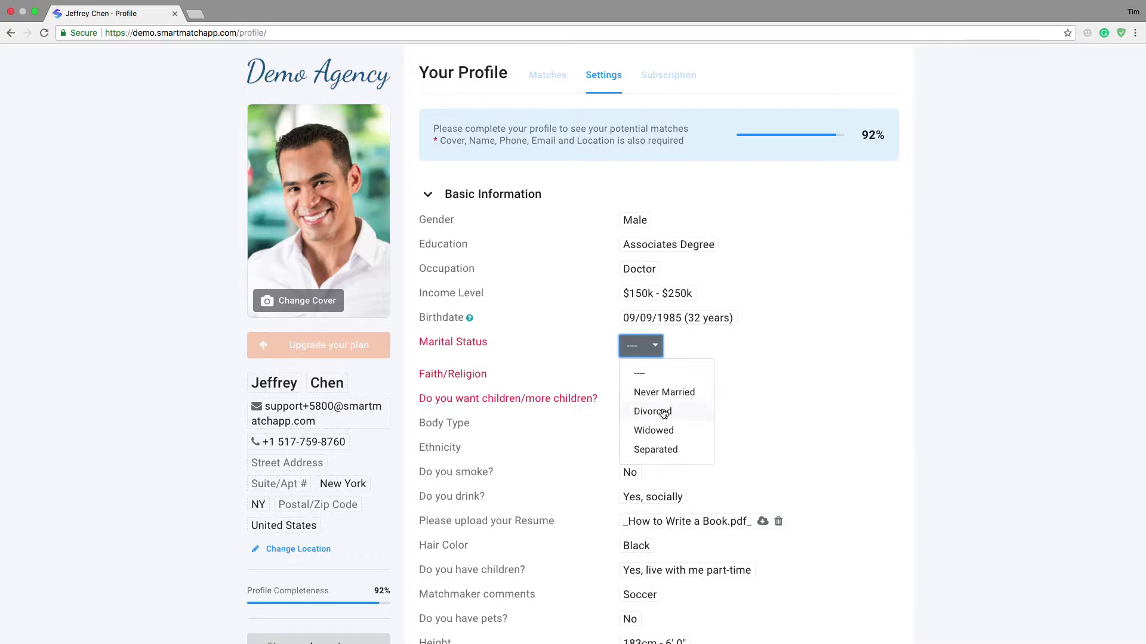
left_click(663, 411)
left_click(650, 374)
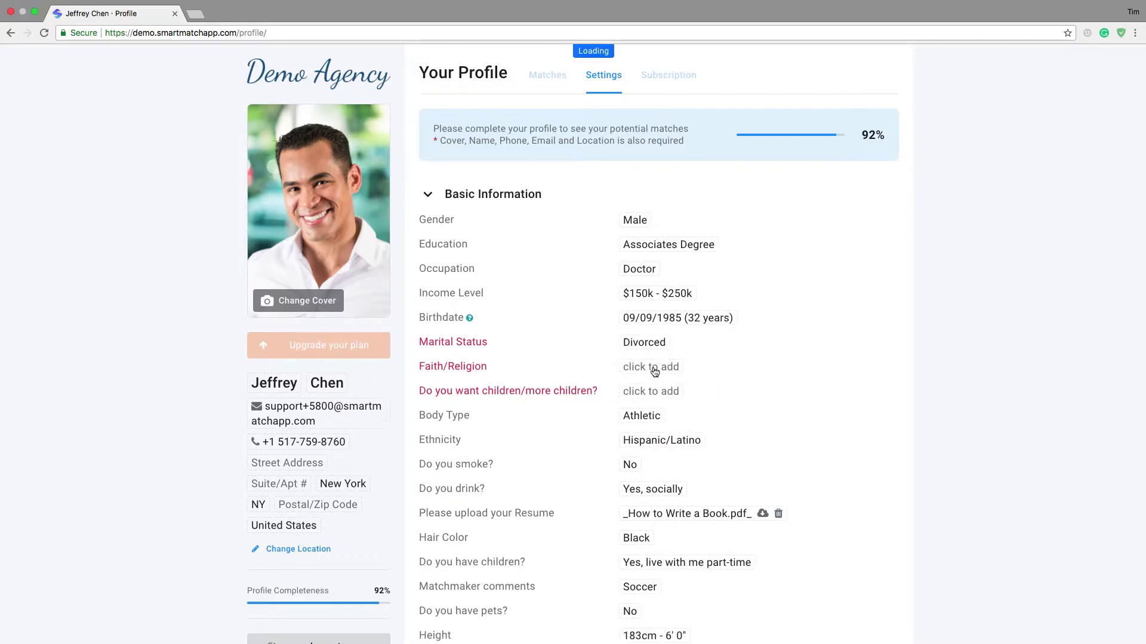
left_click(649, 378)
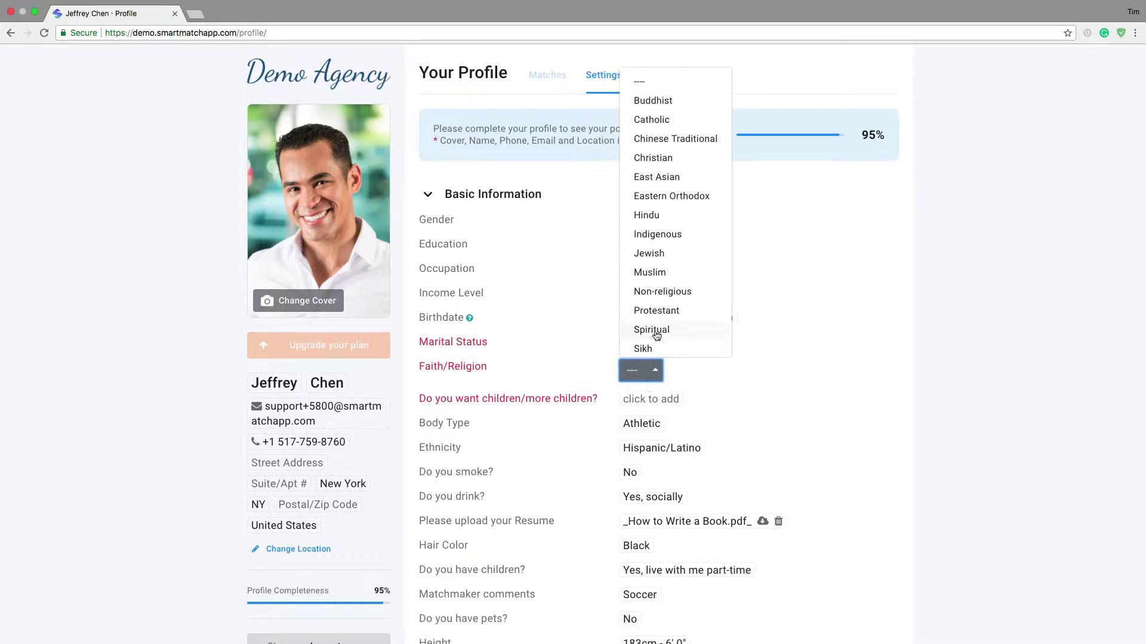
left_click(665, 113)
left_click(806, 300)
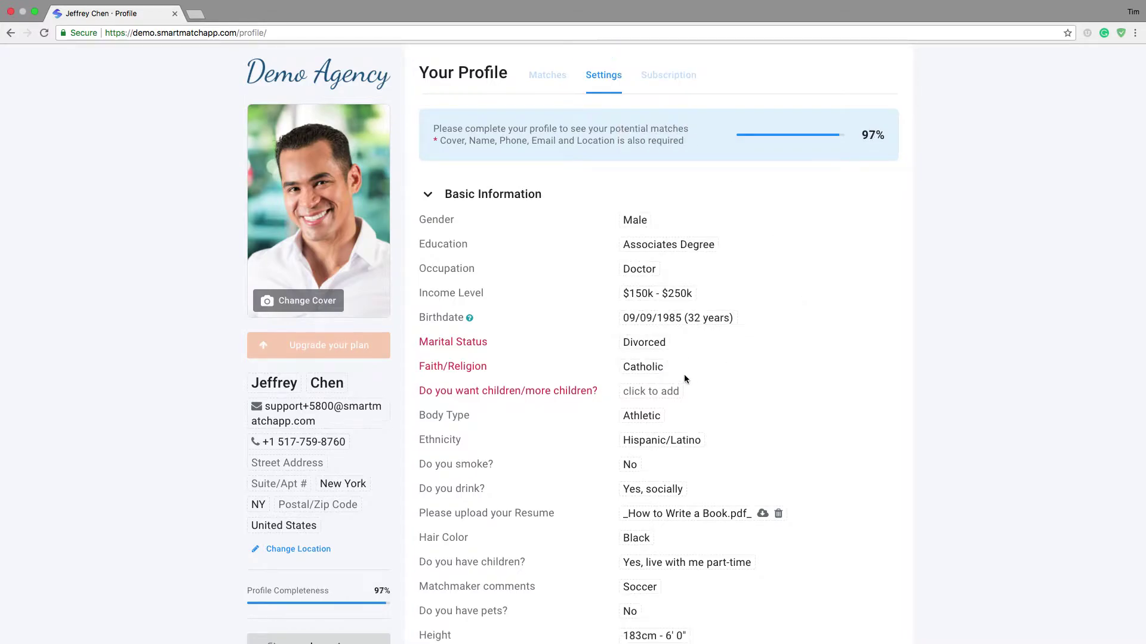
left_click(650, 398)
left_click(650, 394)
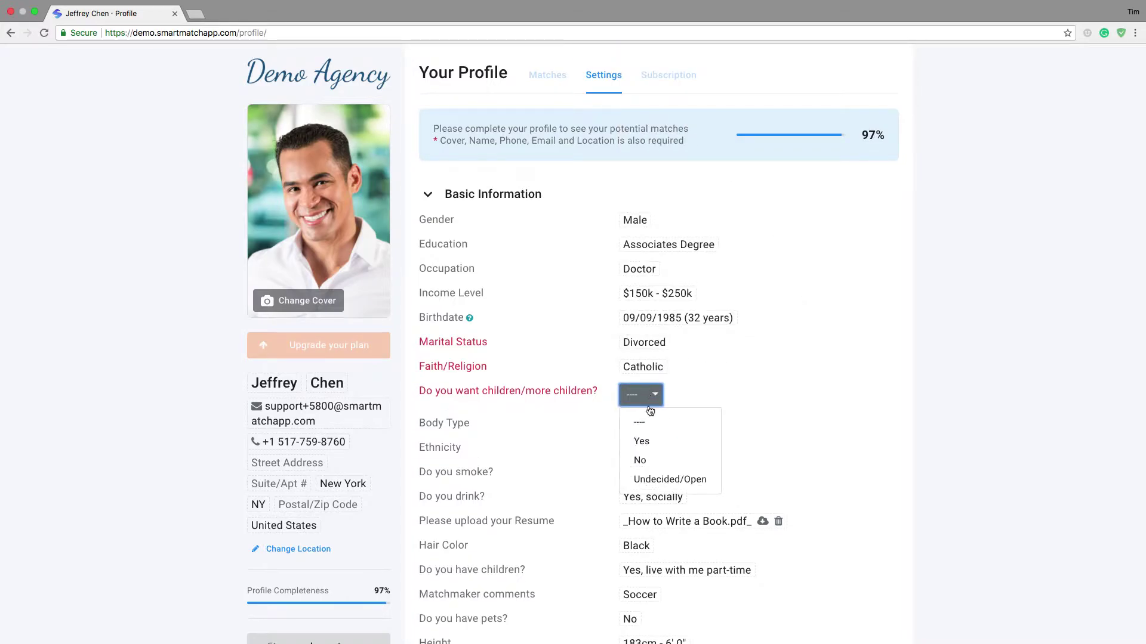
left_click(645, 441)
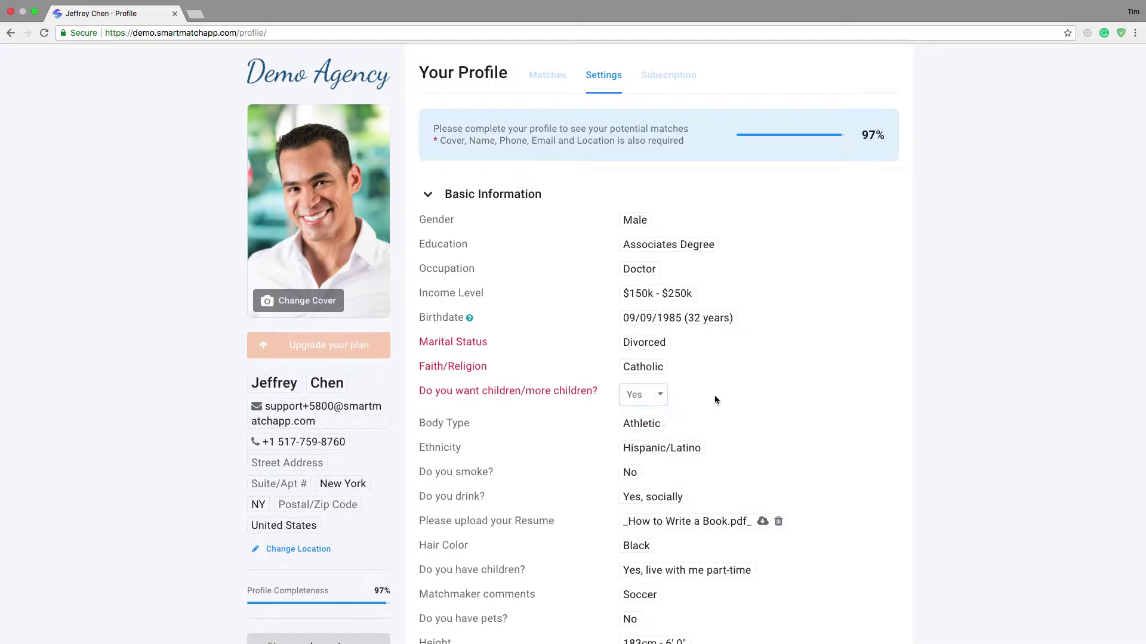
left_click(714, 395)
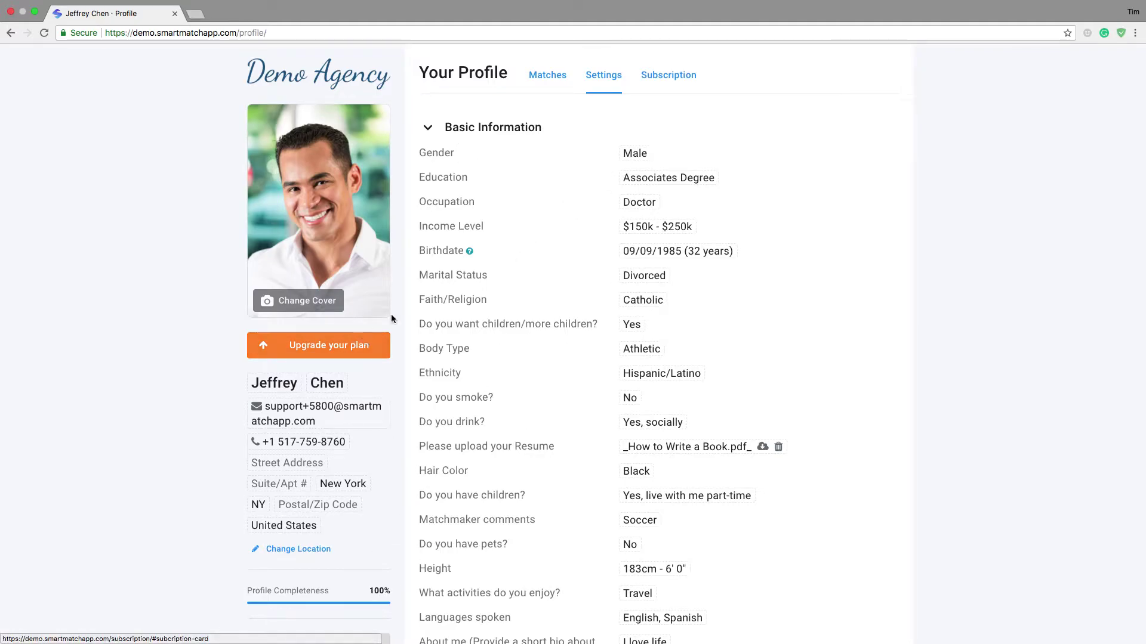
Review the eight match suggestions, then choose the $49/month Enhanced subscription plan.
left_click(549, 78)
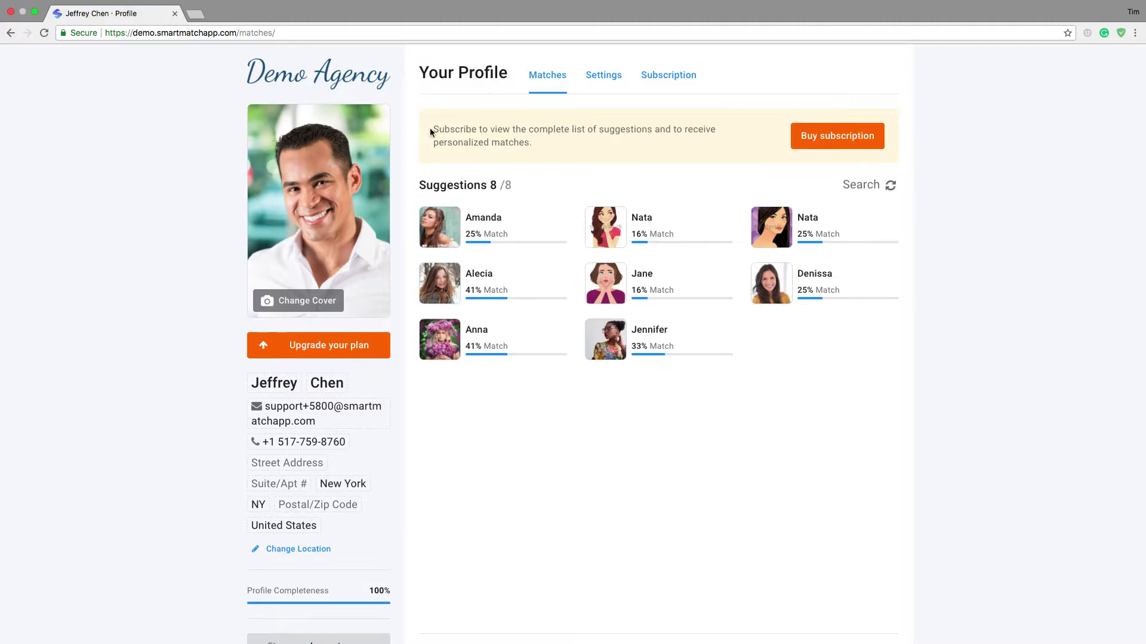
left_click(849, 136)
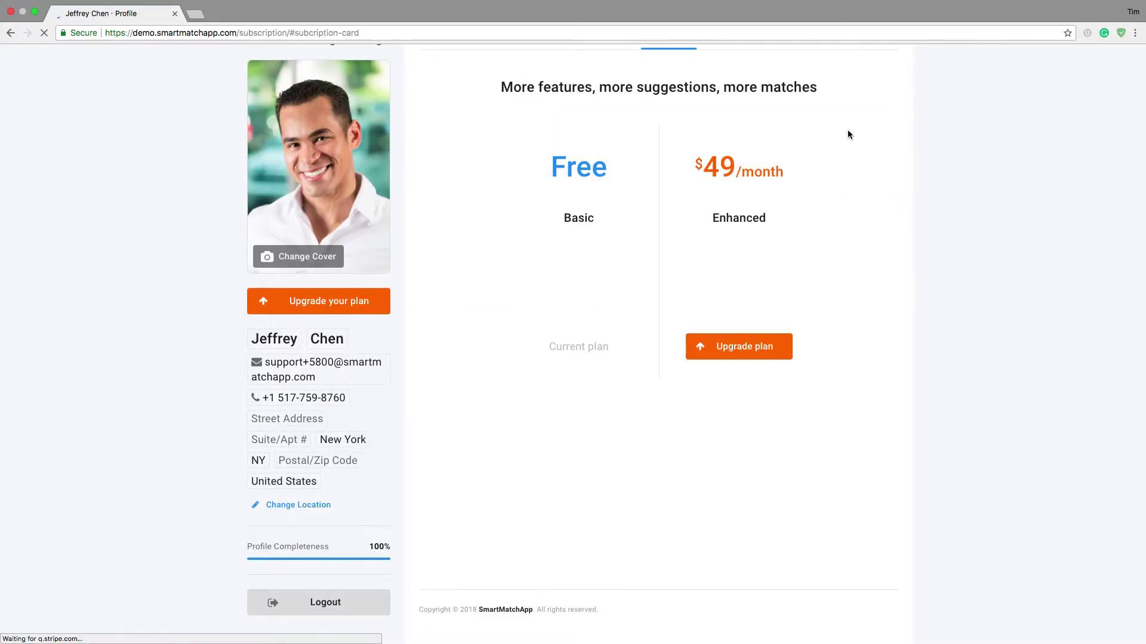
left_click(738, 346)
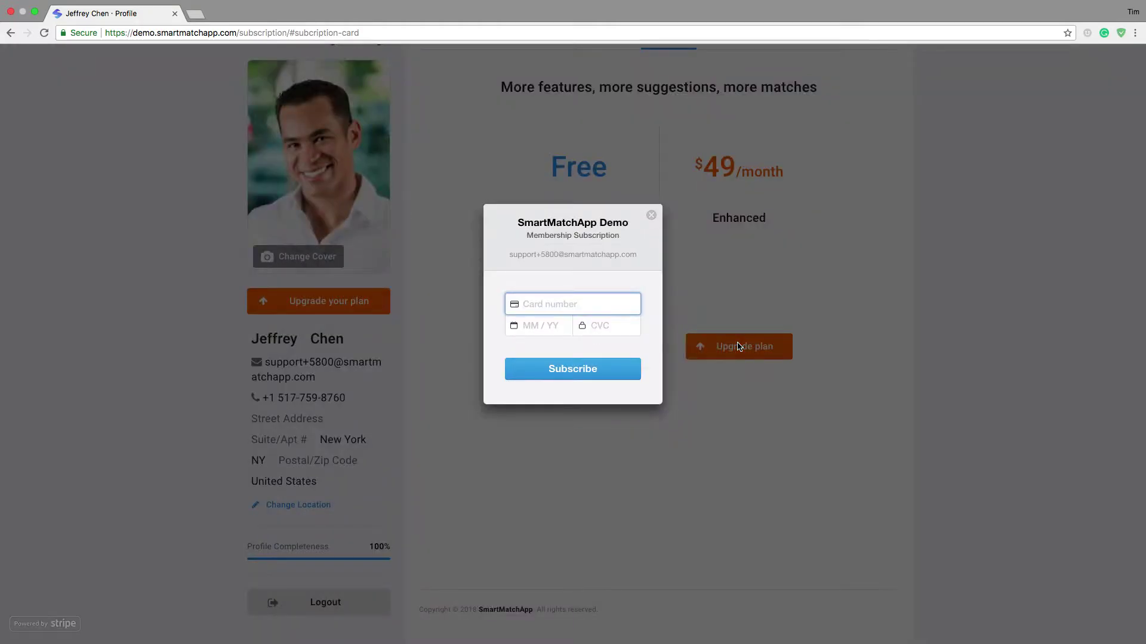
Close the Enhanced plan payment form unsubmitted and go back to the Matches list.
left_click(652, 218)
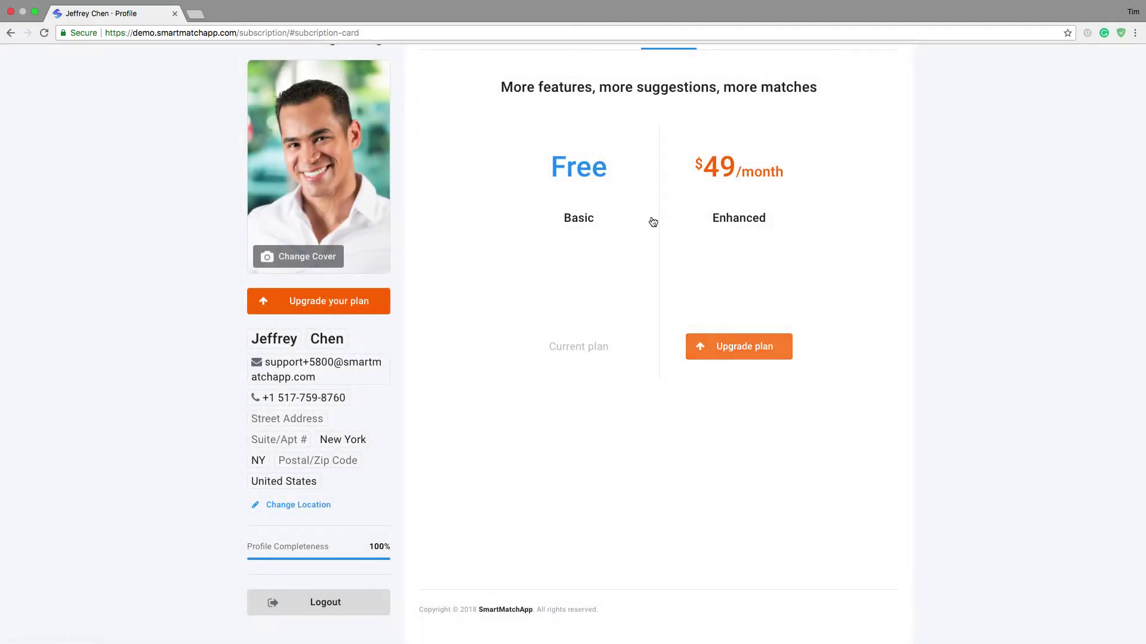
scroll(651, 216, "up", 2)
left_click(547, 78)
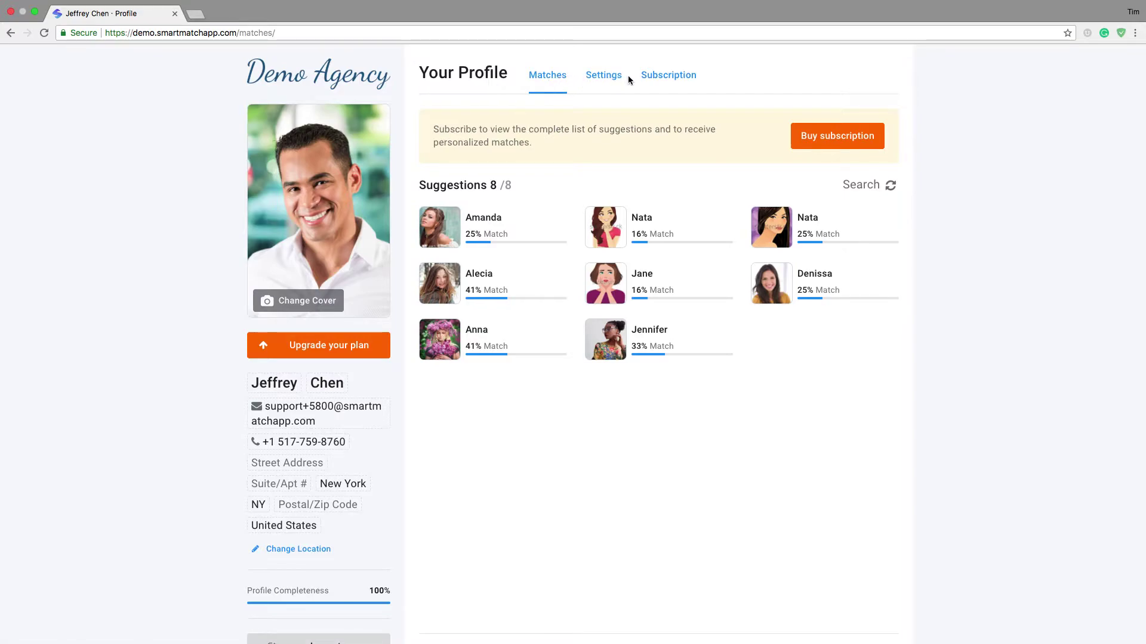
Switch to the other member's matches window and view the top 41%-match designer's profile.
mouse_move(603, 642)
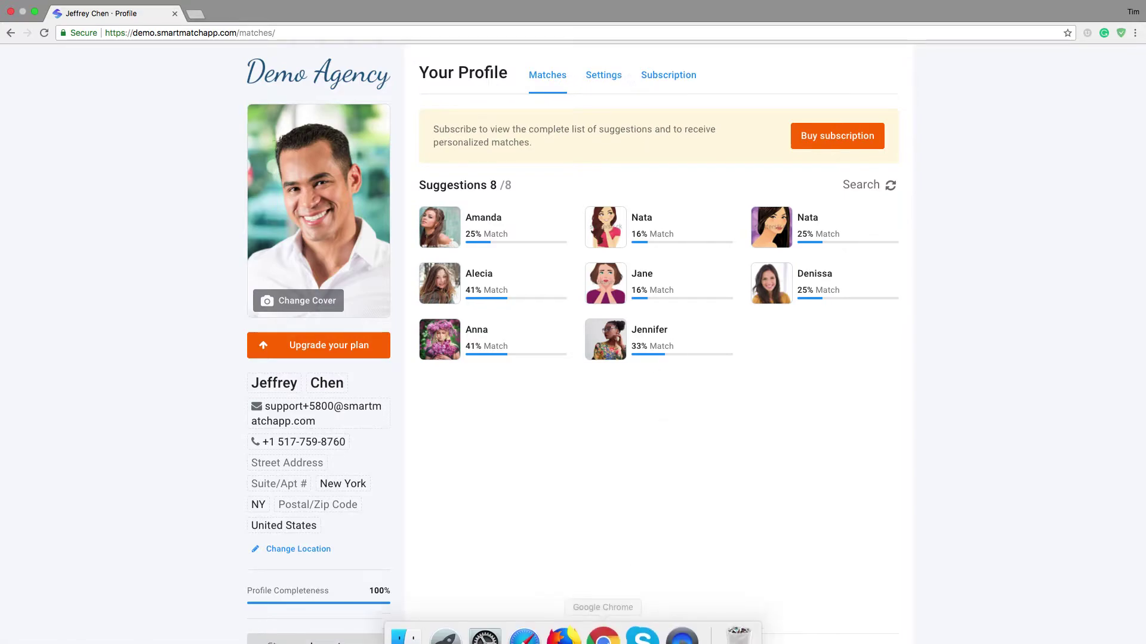
left_click(603, 634)
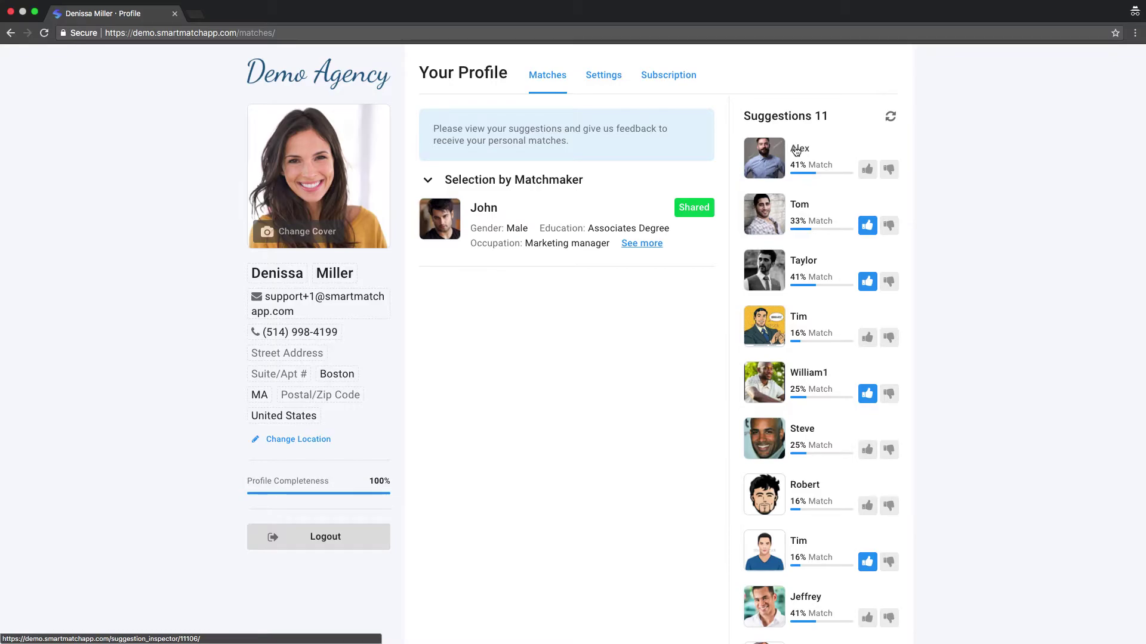
left_click(796, 150)
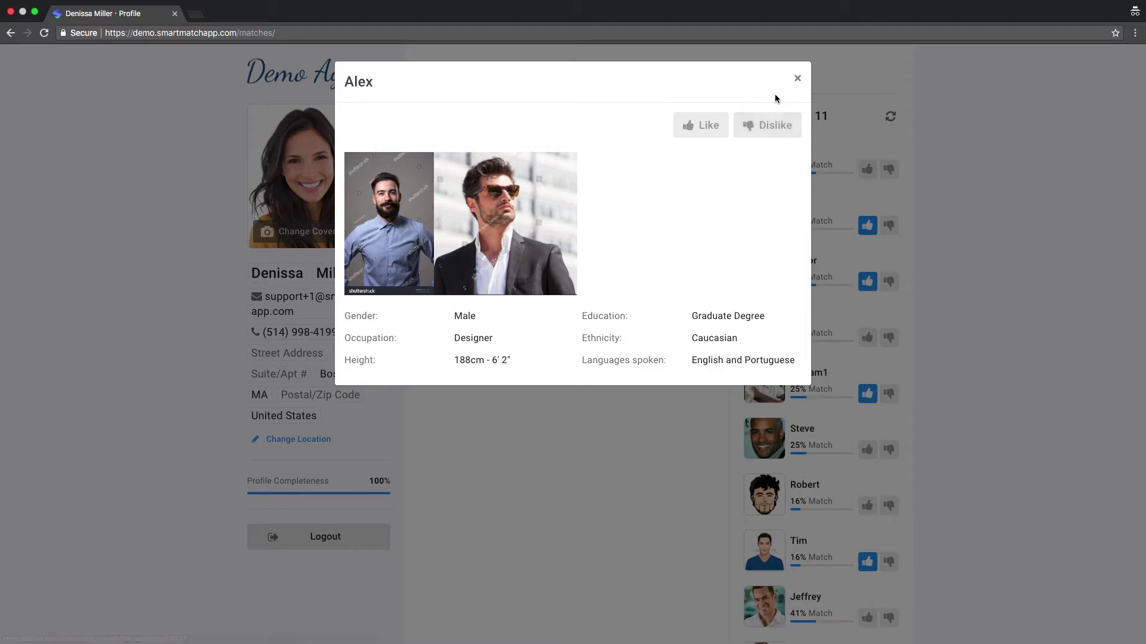
Close the designer's profile and give him a thumbs-up like.
left_click(798, 82)
left_click(798, 83)
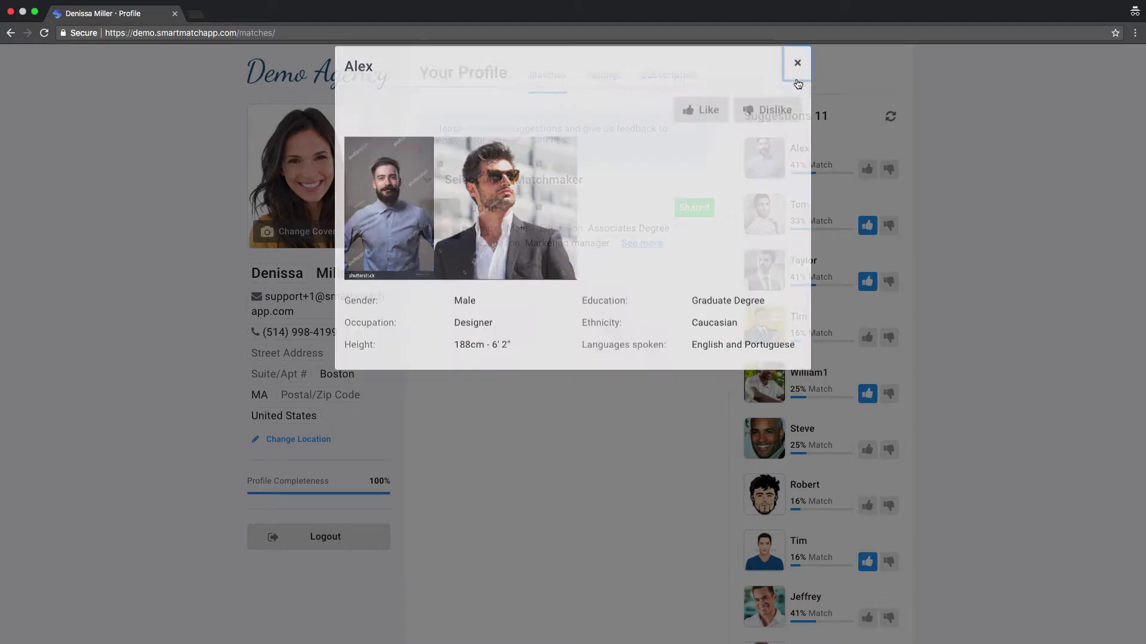
left_click(867, 170)
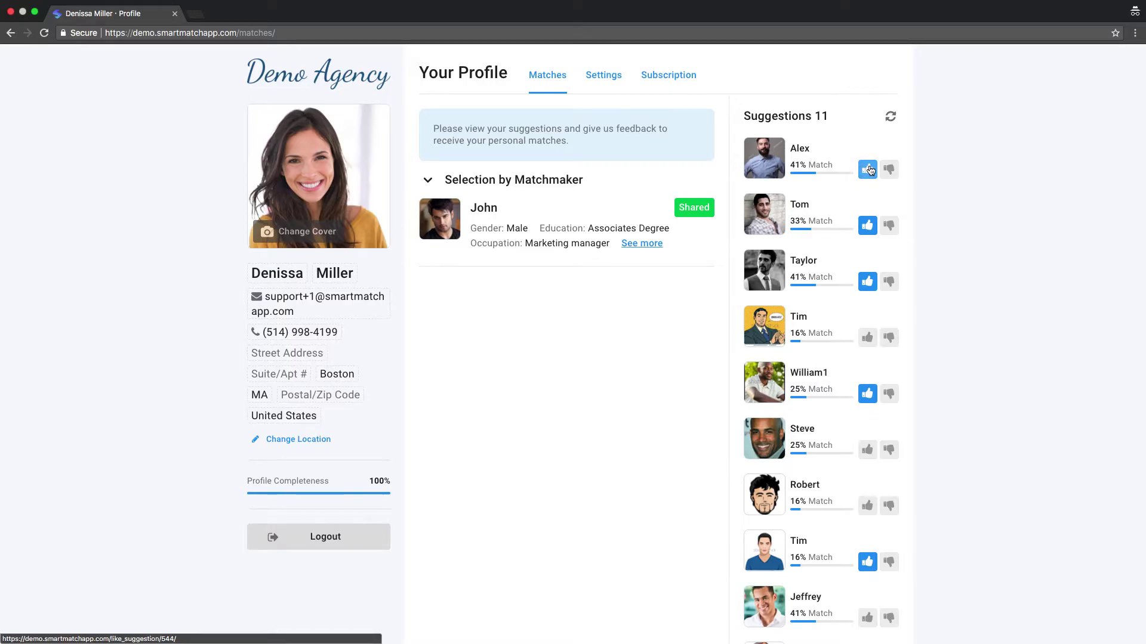
scroll(882, 471, "down", 3)
View the doctor's profile further down the suggestions and give him a thumbs-up like.
scroll(882, 470, "down", 1)
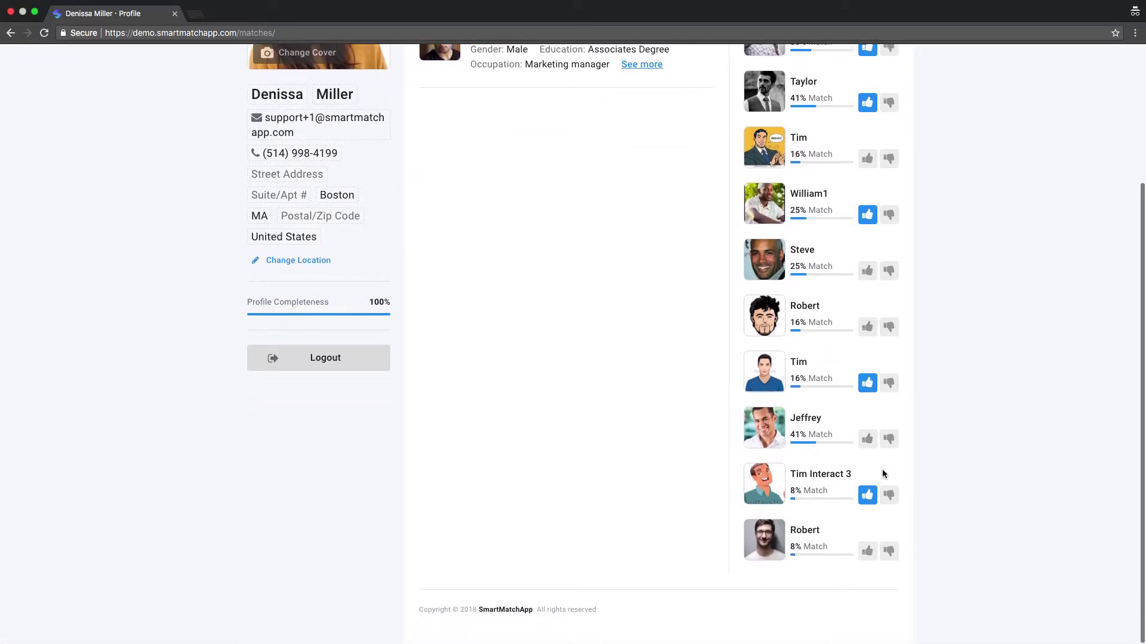
left_click(811, 425)
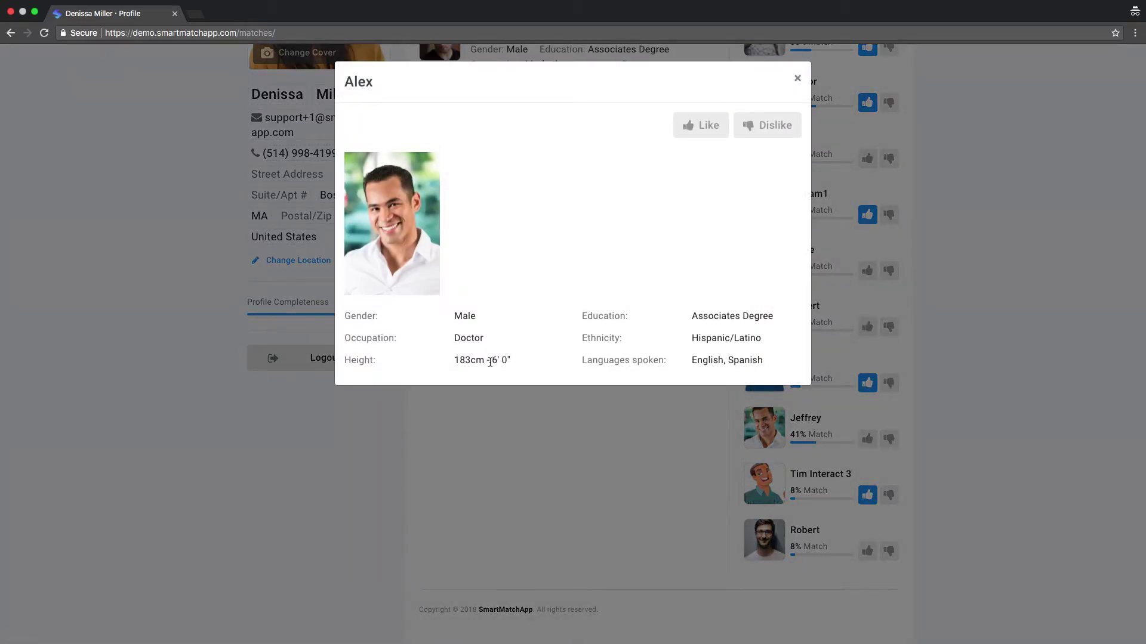
left_click(800, 83)
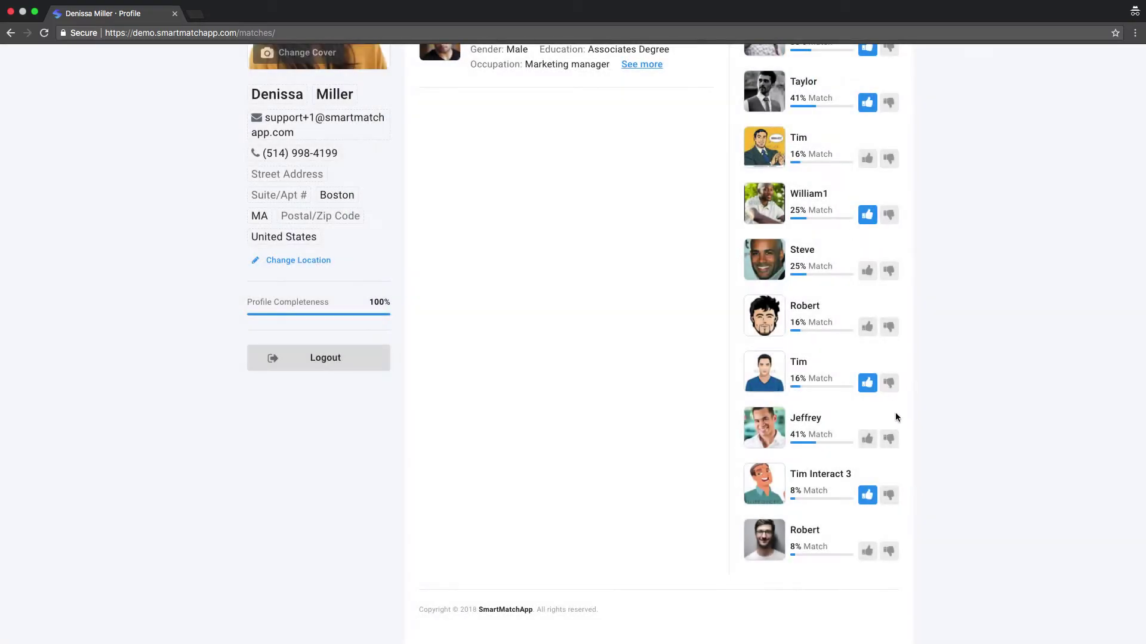
left_click(868, 439)
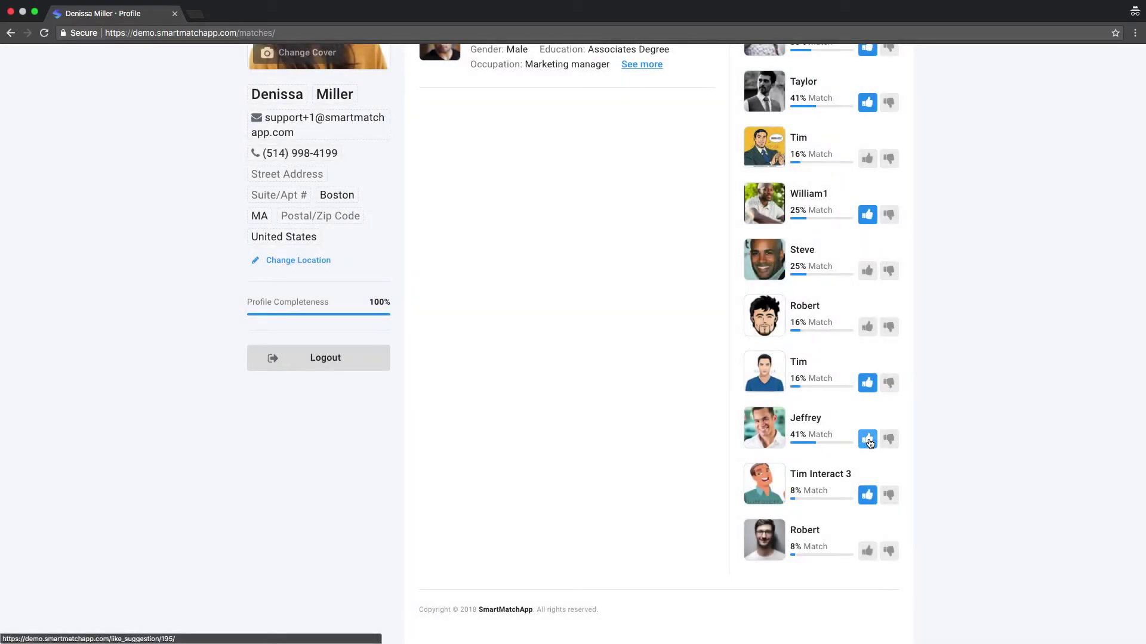
scroll(872, 227, "up", 3)
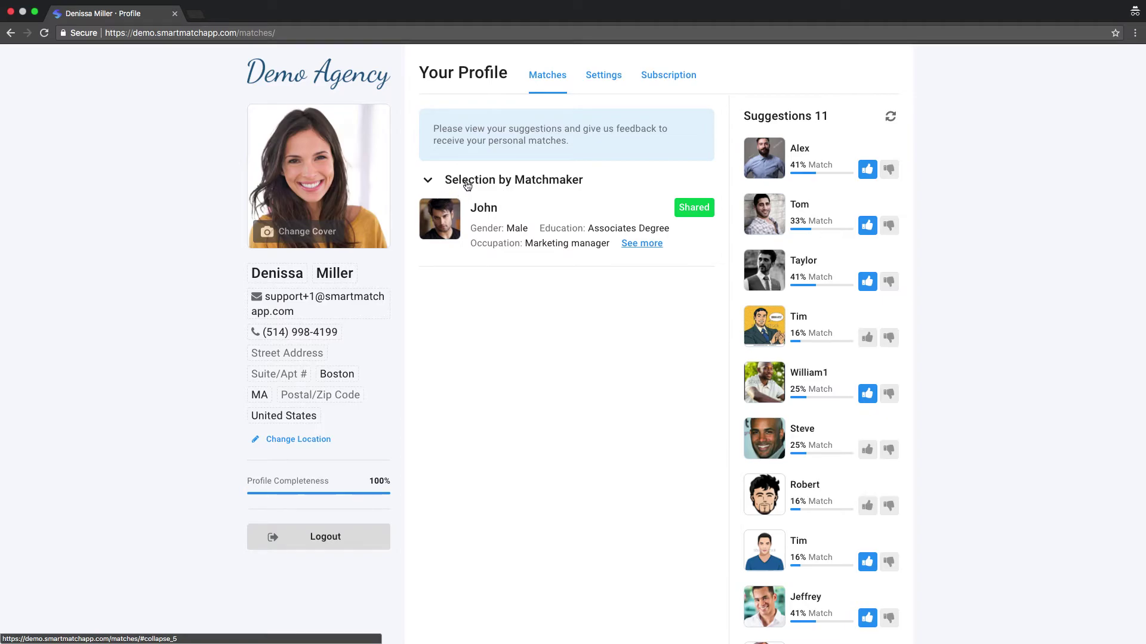
left_click(642, 244)
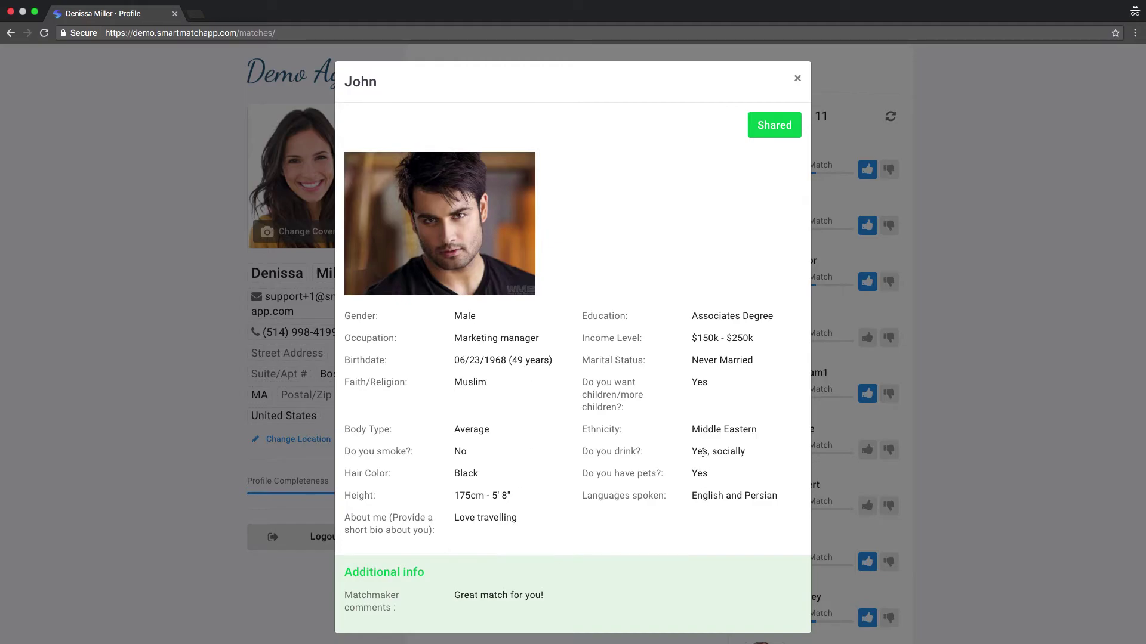
scroll(503, 573, "down", 1)
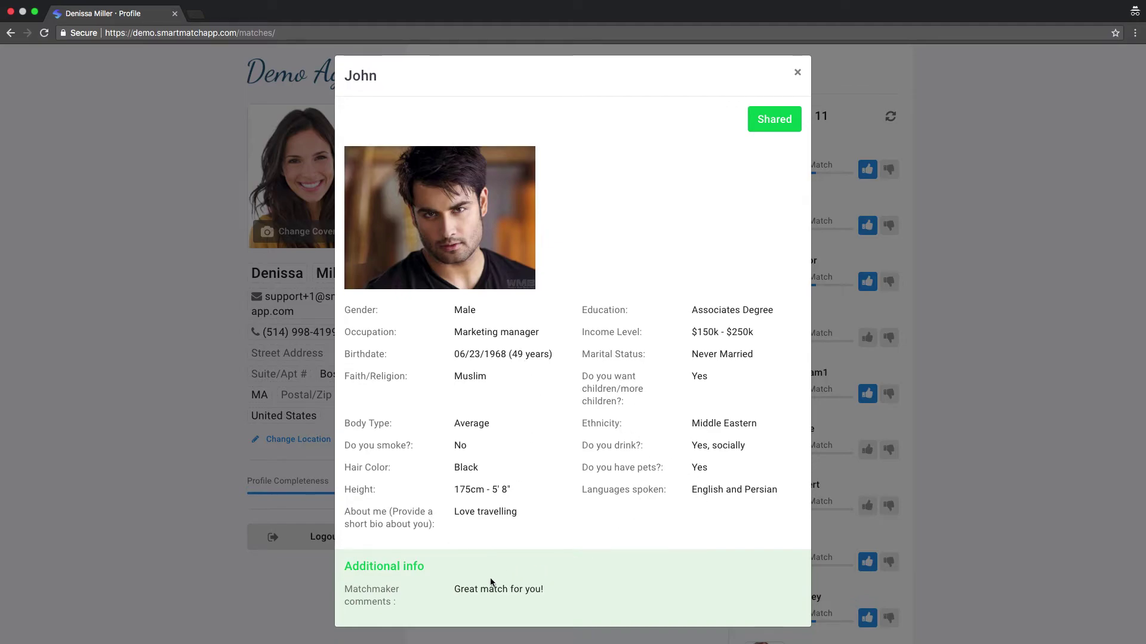
left_click(798, 74)
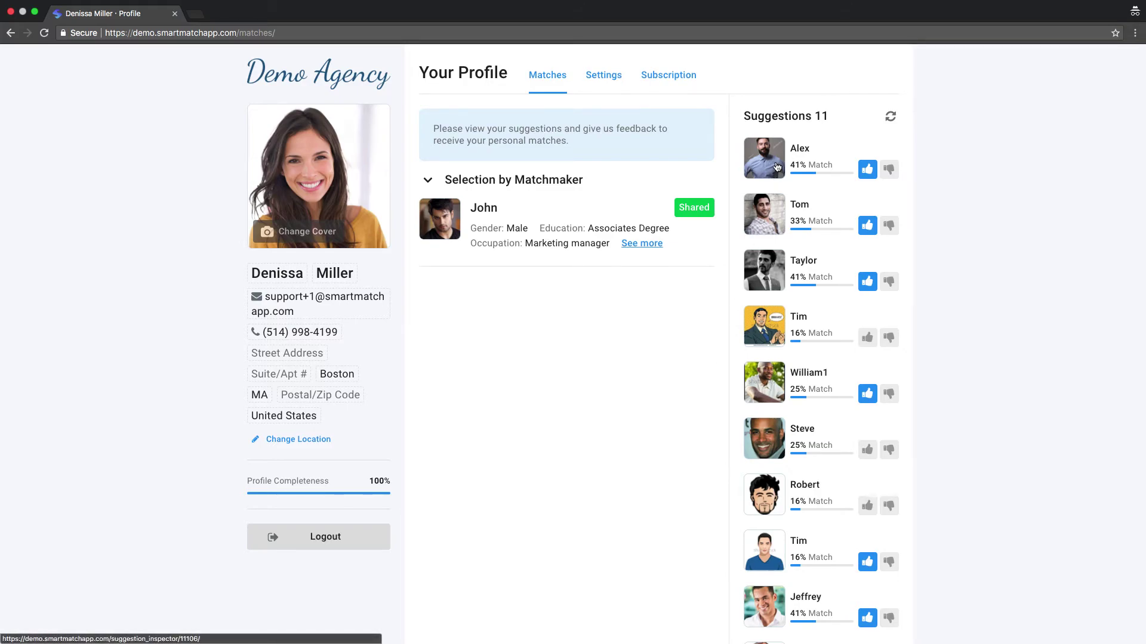
left_click(867, 170)
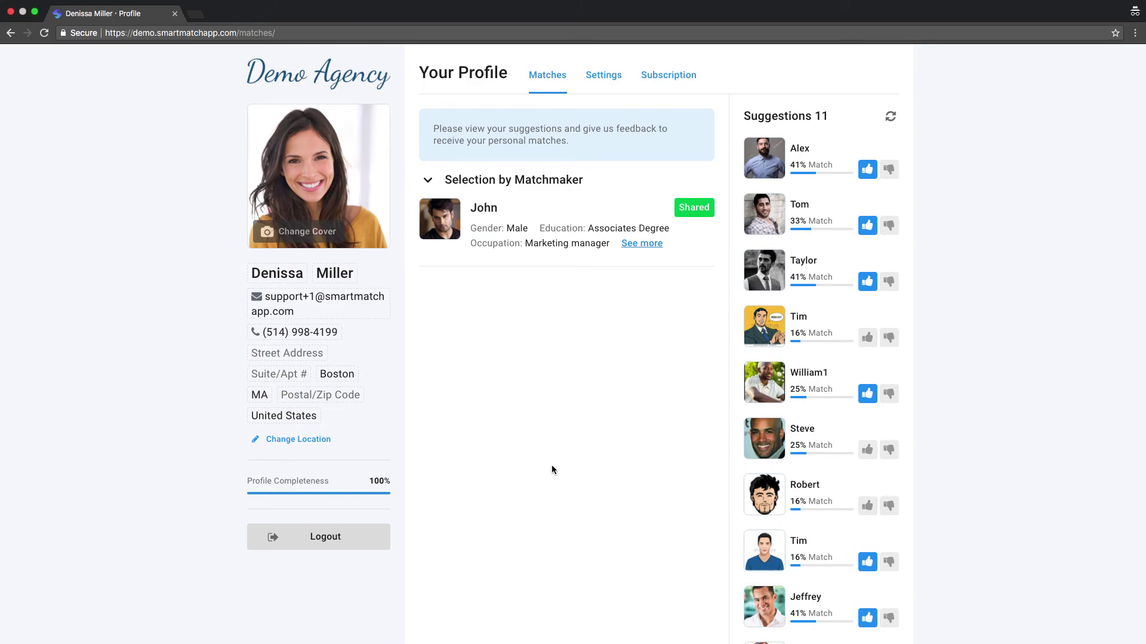
scroll(552, 469, "down", 1)
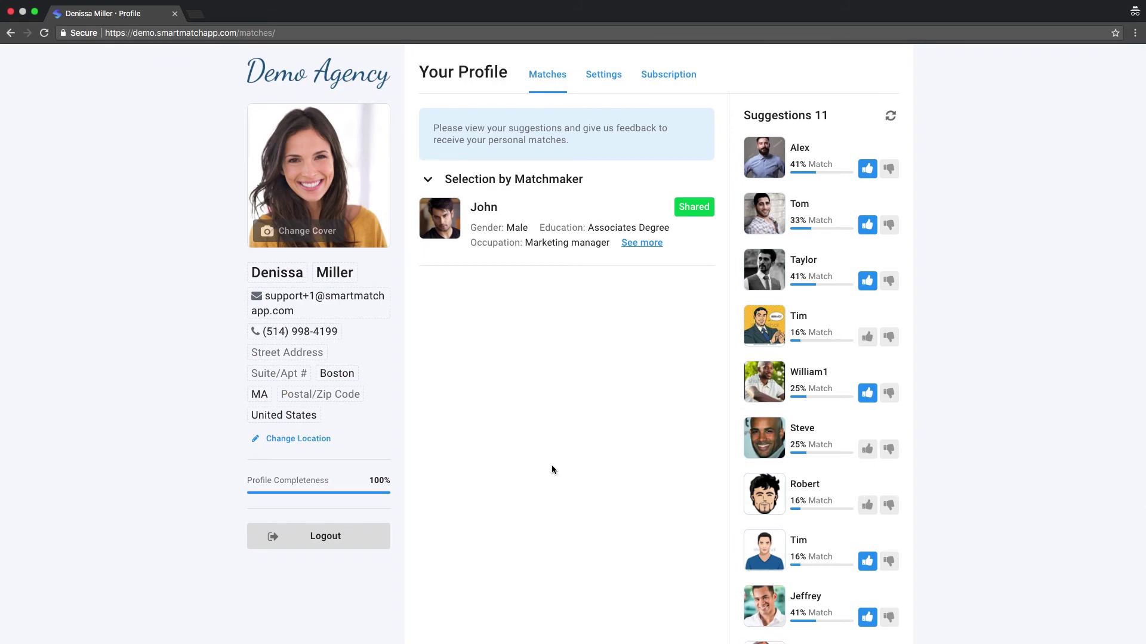